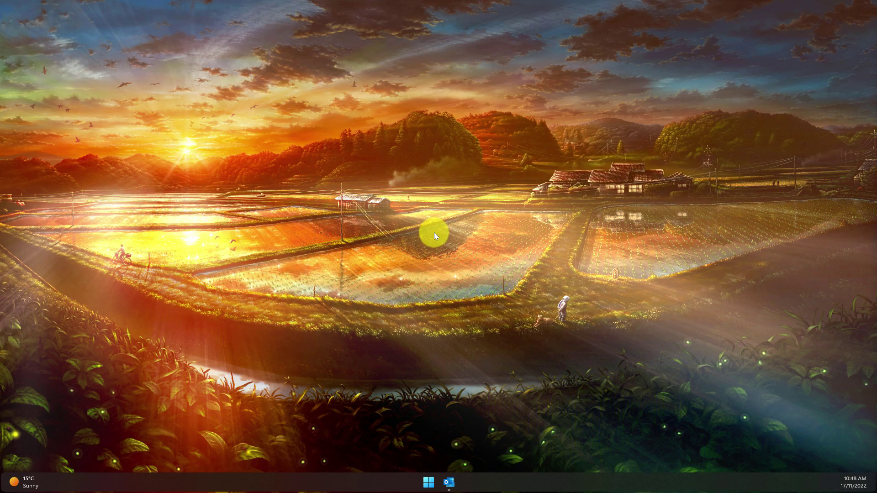
Step: Bring Outlook up on the Inbox showing the Windows 11 2022 Update email
left_click(444, 482)
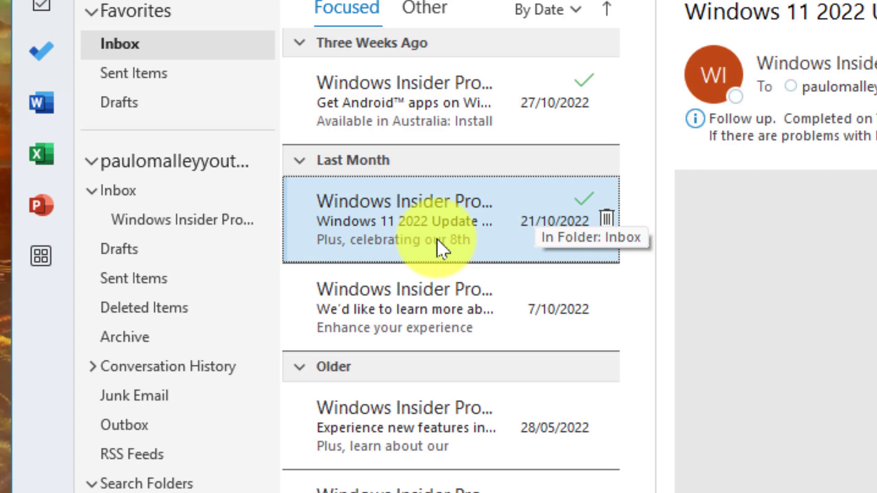
right_click(437, 239)
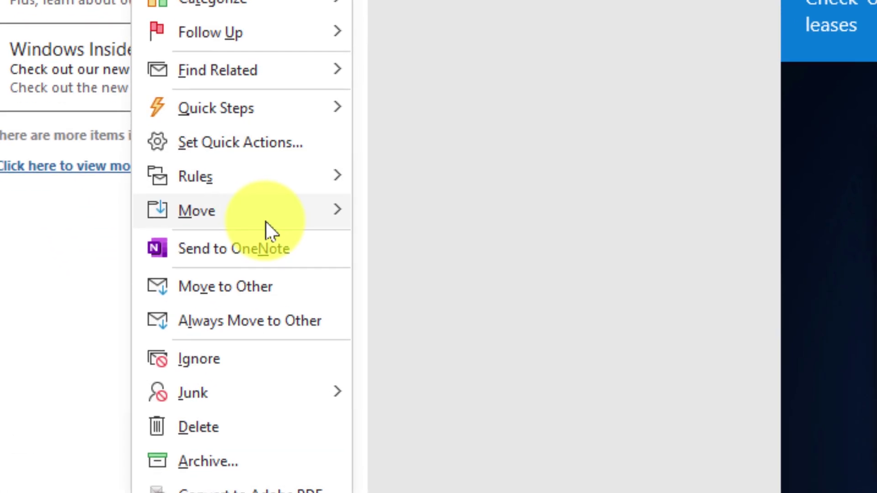
mouse_move(266, 223)
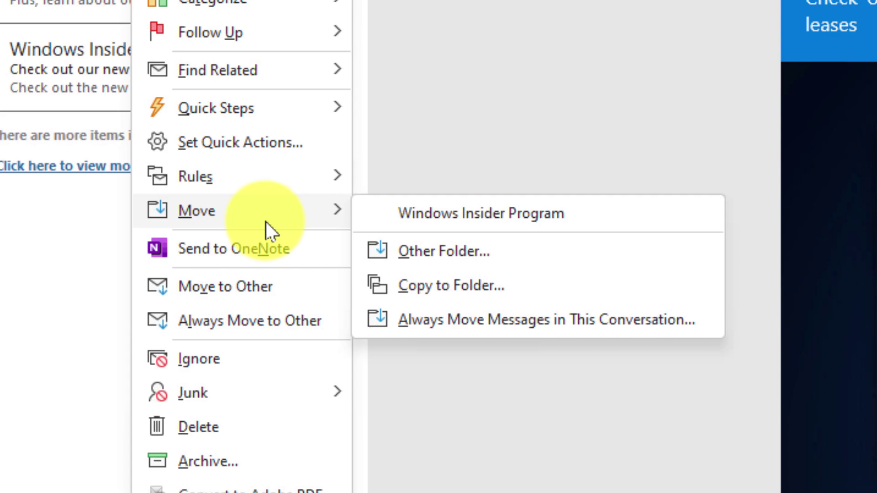
key("Up")
key("Right")
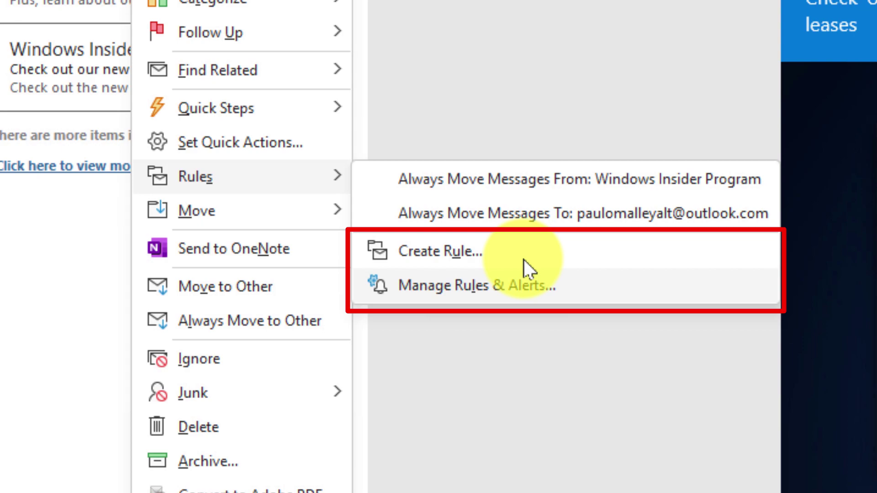
left_click(583, 92)
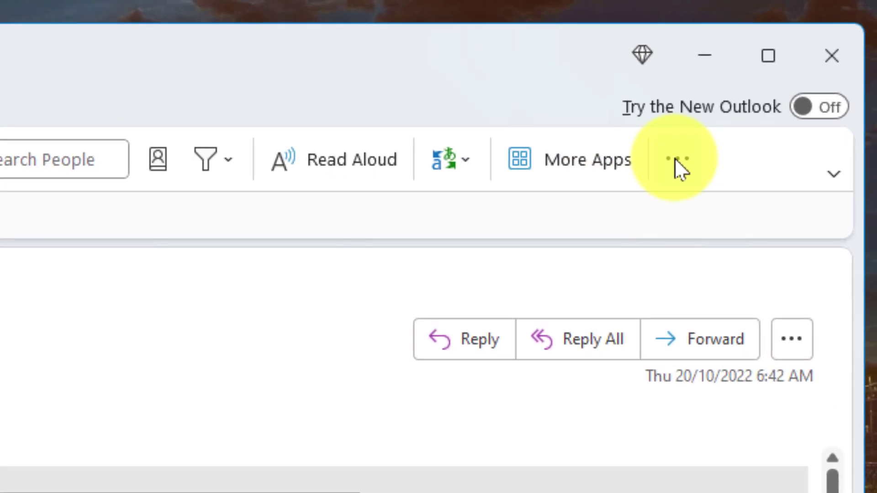
Step: Set up Always Move Messages From Windows Insider Program, choosing the Windows Insider Program folder
left_click(676, 159)
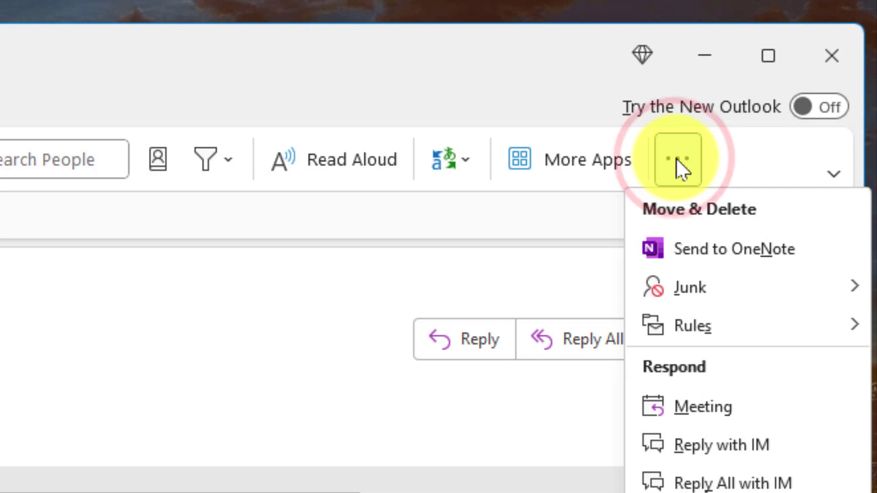
mouse_move(695, 319)
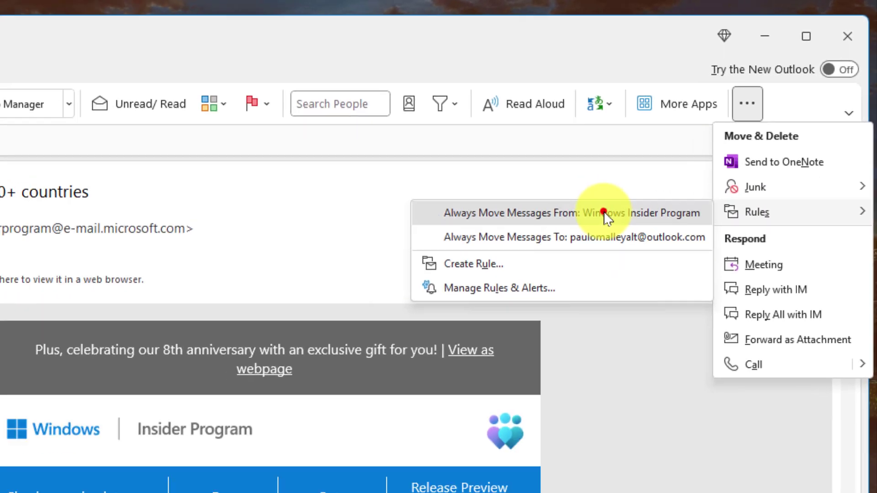
left_click(458, 330)
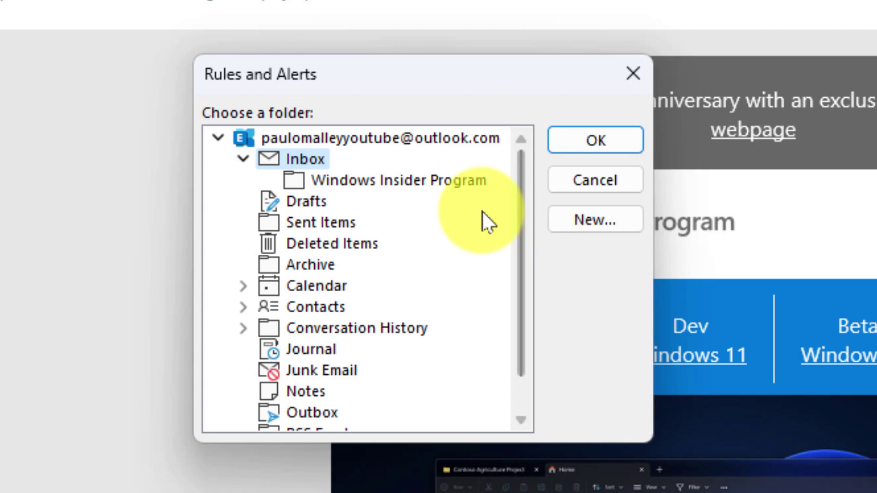
left_click(436, 185)
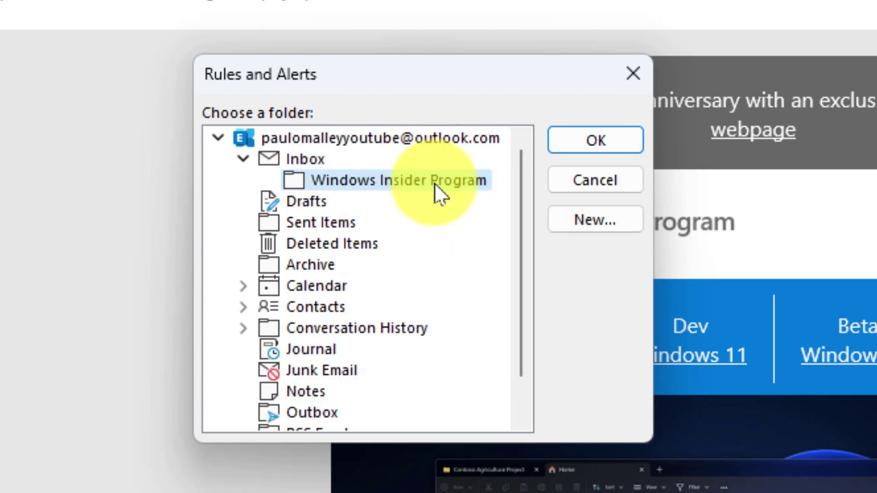
Step: Confirm the destination folder and view the Windows Insider Program folder's filed messages
left_click(582, 134)
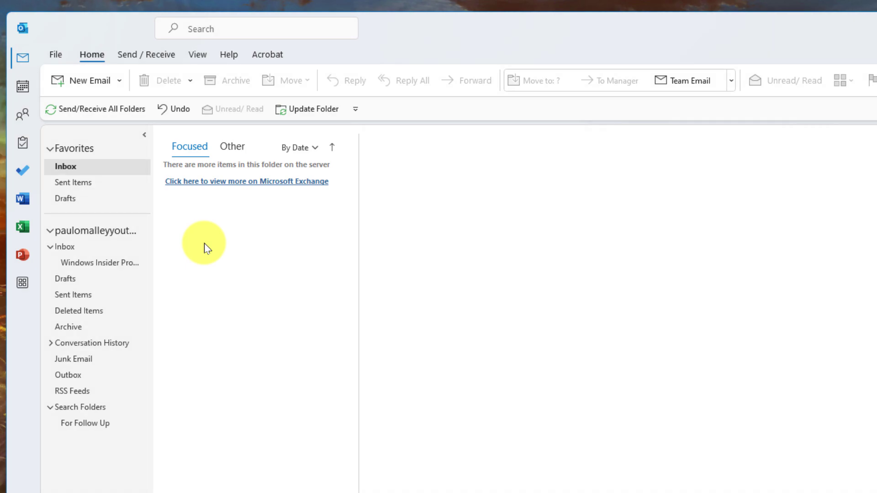
left_click(106, 265)
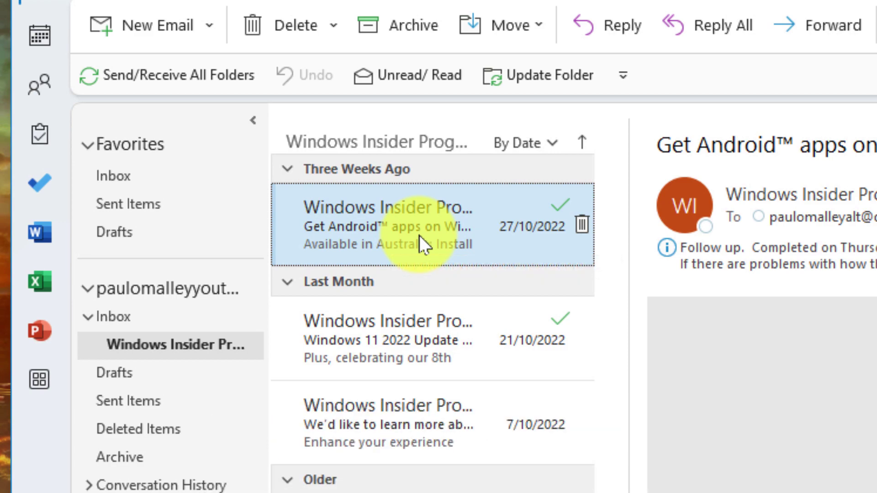
Step: From the Get Android™ apps on Windows 11 message's menu, go to Rules > Create Rule
right_click(419, 235)
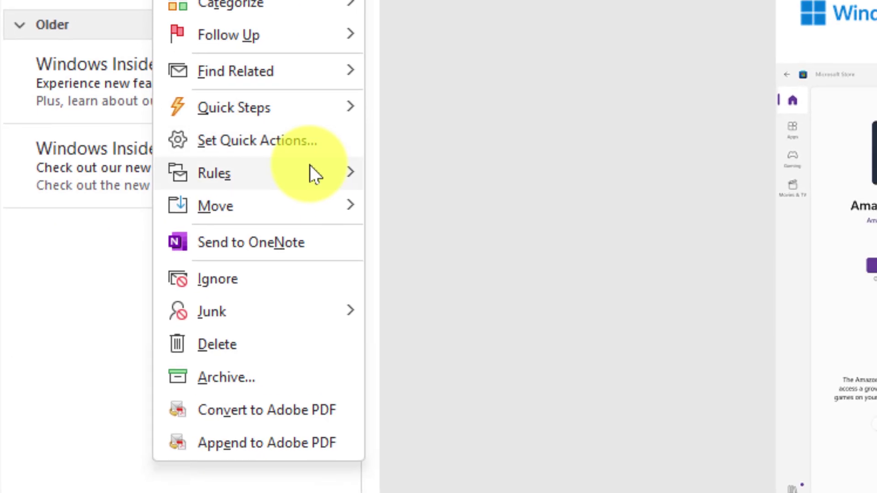
mouse_move(310, 166)
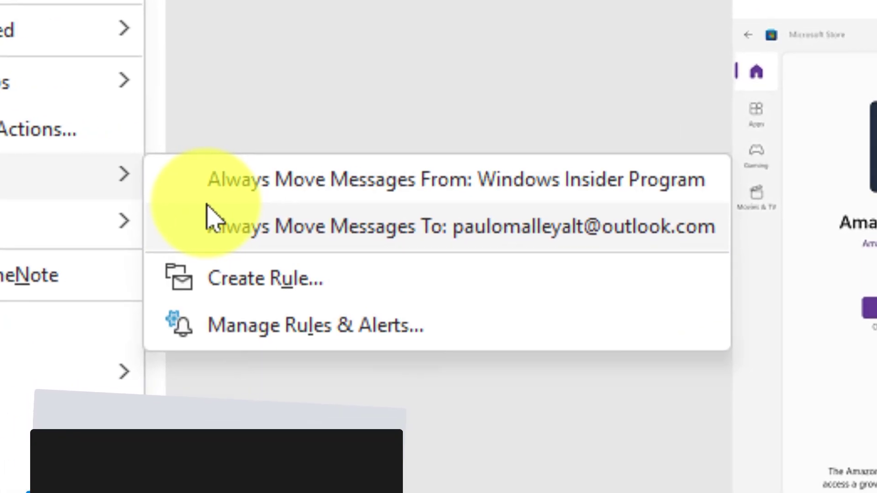
key("Down")
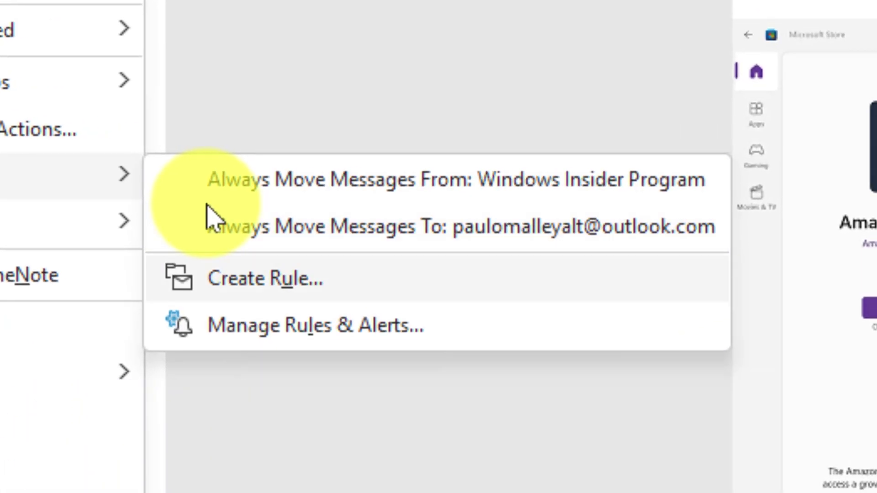
Step: Add conditions: from Windows Insider Program and subject containing 'Android'
left_click(324, 287)
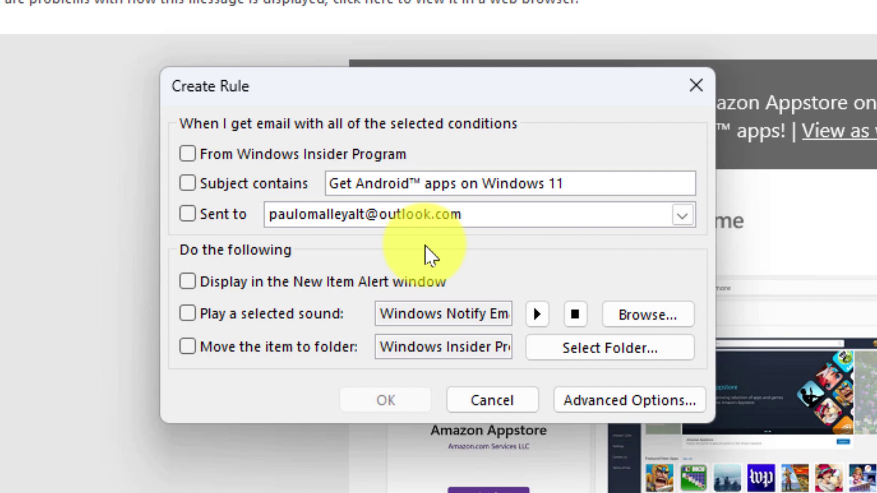
left_click(191, 154)
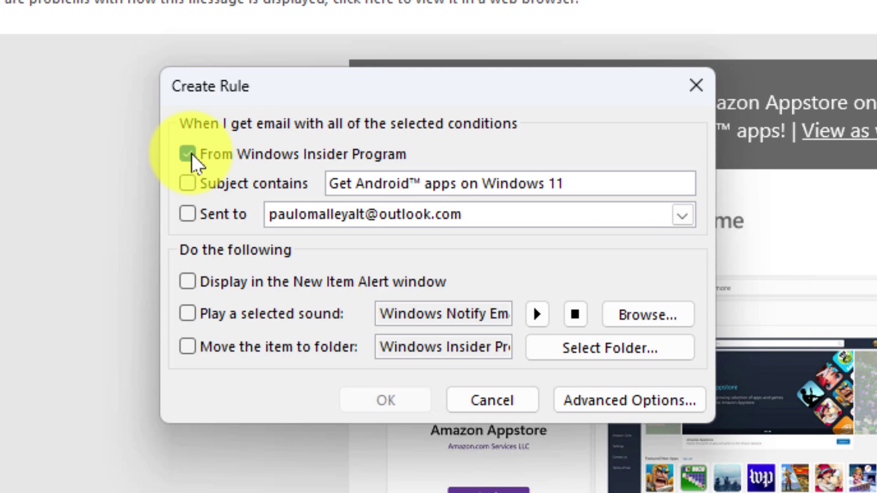
left_click(190, 183)
left_click(576, 184)
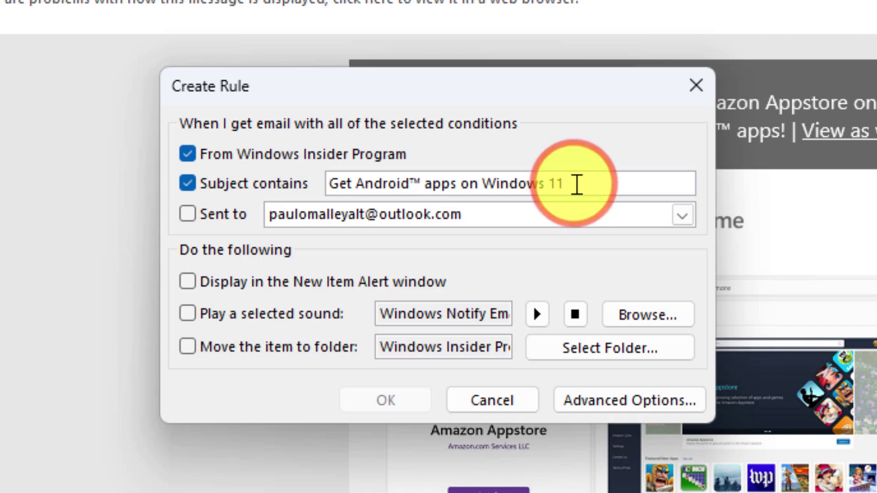
key("BackSpace")
key("BackSpace")
key("BackSpace")
key("BackSpace")
key("BackSpace")
key("BackSpace")
key("BackSpace")
key("BackSpace")
key("BackSpace")
key("BackSpace")
key("BackSpace")
key("BackSpace")
key("BackSpace")
key("BackSpace")
key("BackSpace")
key("BackSpace")
key("BackSpace")
key("BackSpace")
key("BackSpace")
key("BackSpace")
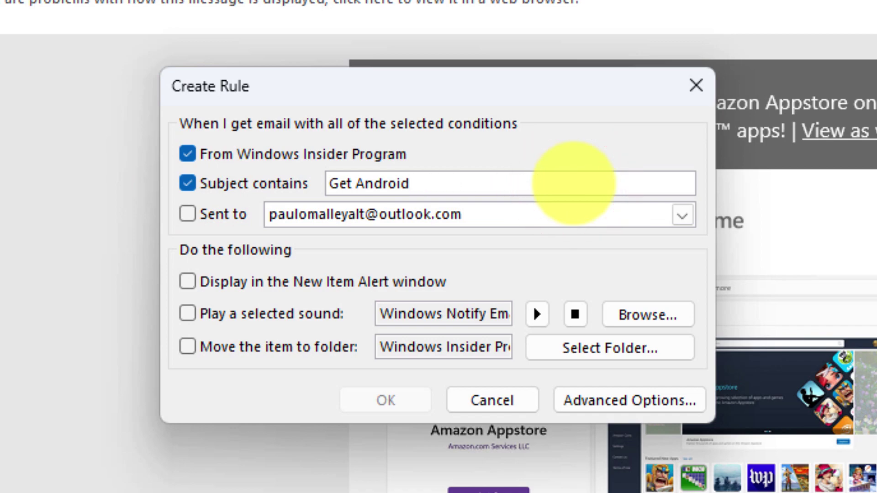
key("BackSpace")
key("BackSpace")
key("BackSpace")
key("BackSpace")
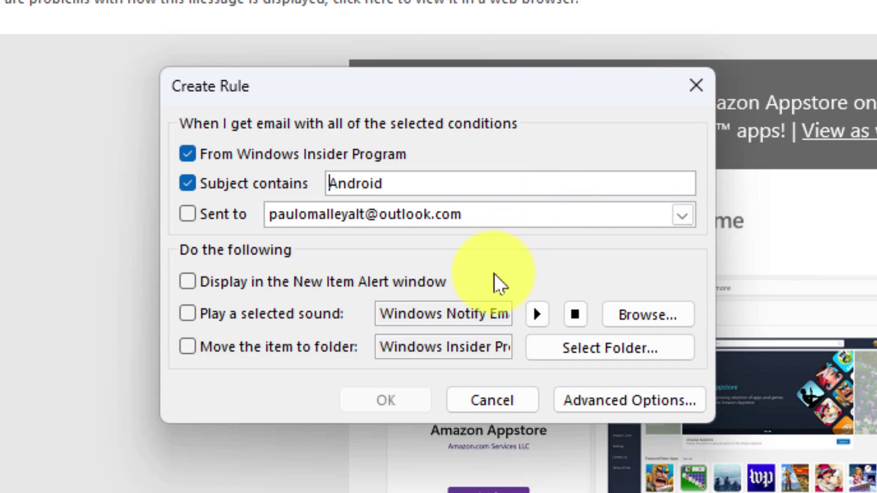
Step: Enable the New Item Alert, Windows Notify sound and move-to-folder actions
left_click(185, 282)
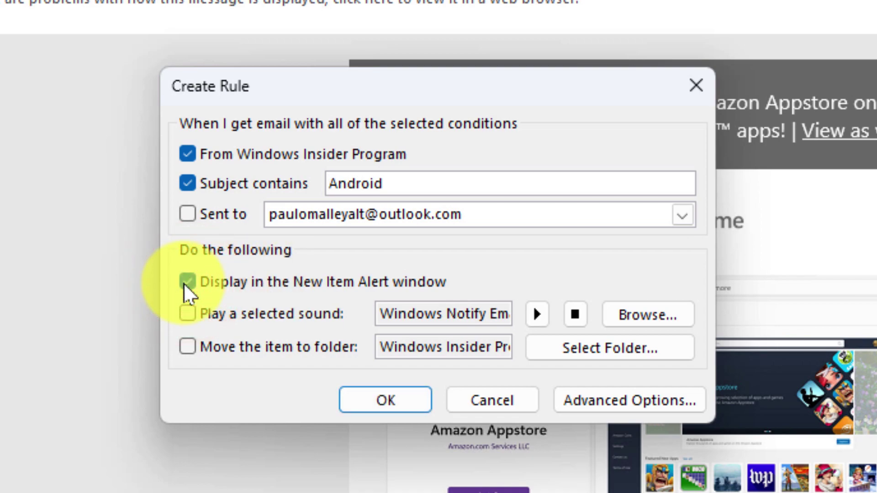
left_click(190, 314)
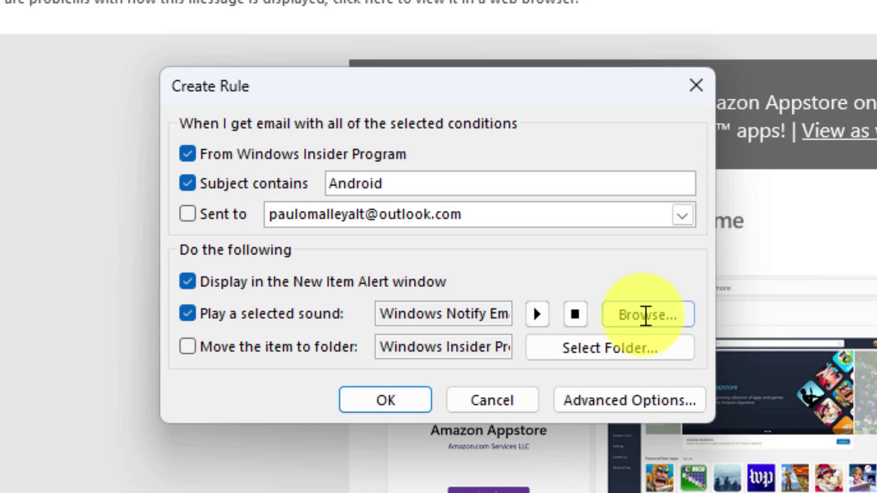
left_click(190, 353)
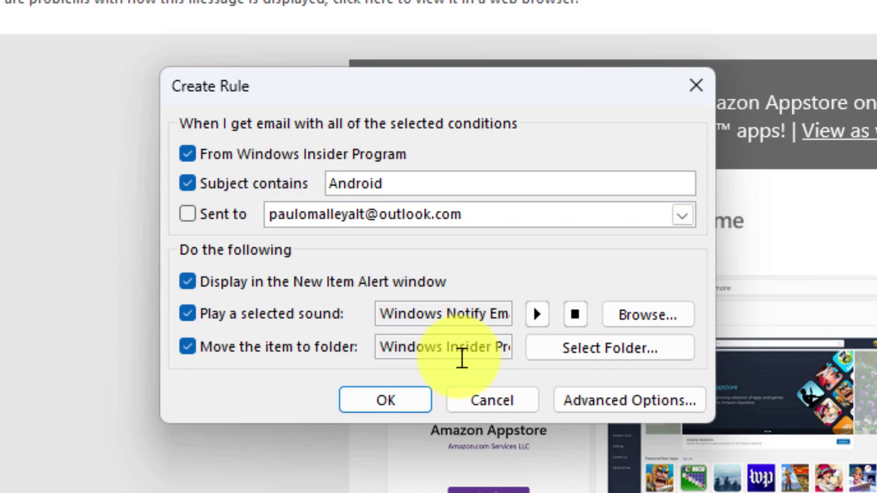
Step: Create a new folder named 'Android' inside Inbox for the rule
left_click(595, 344)
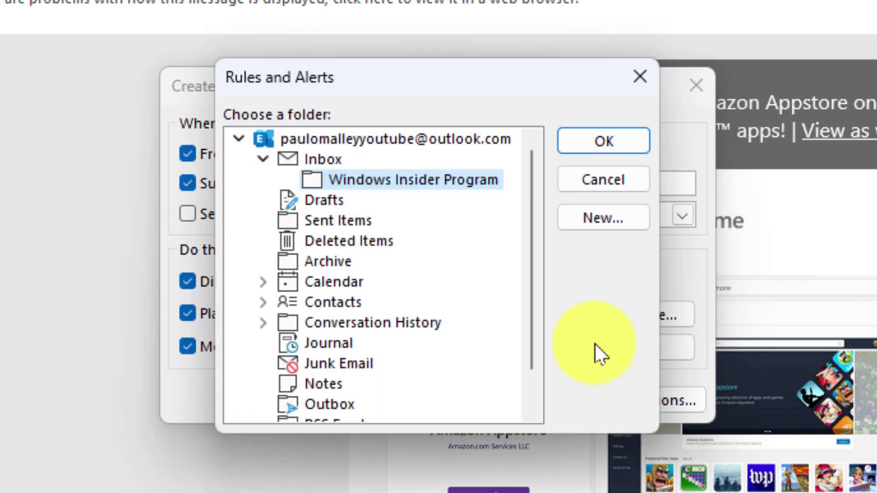
left_click(330, 158)
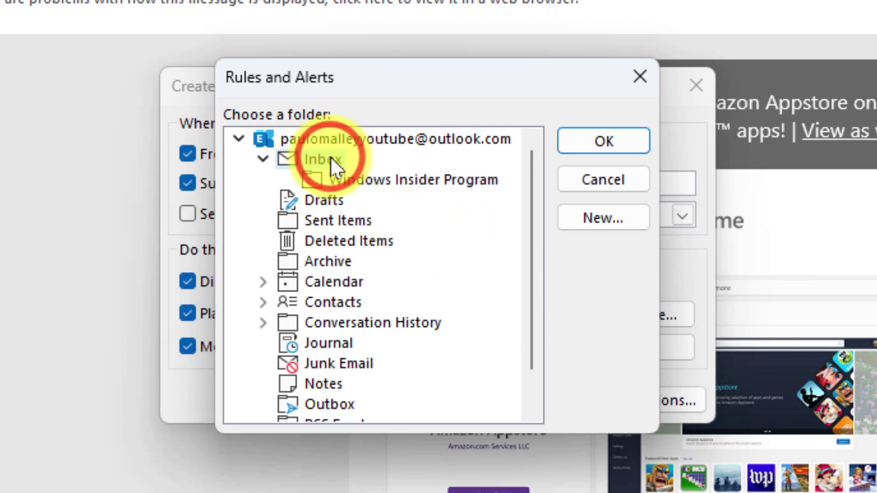
left_click(593, 220)
type("Android")
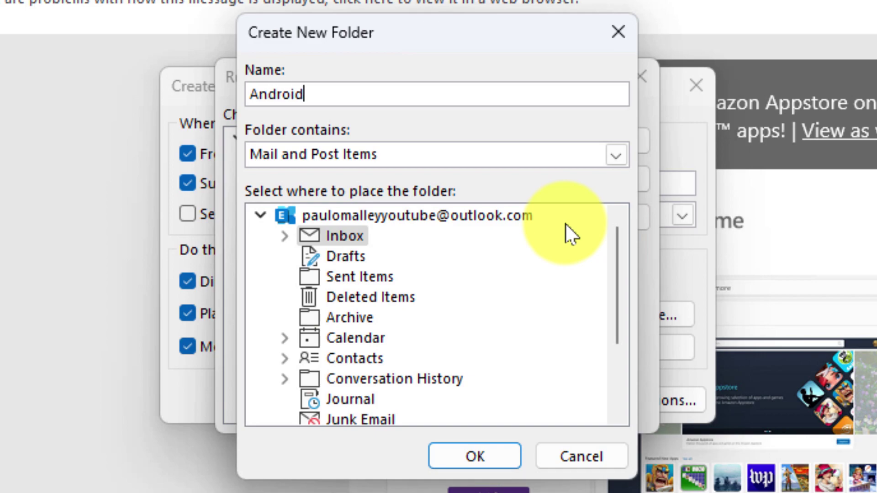
left_click(471, 454)
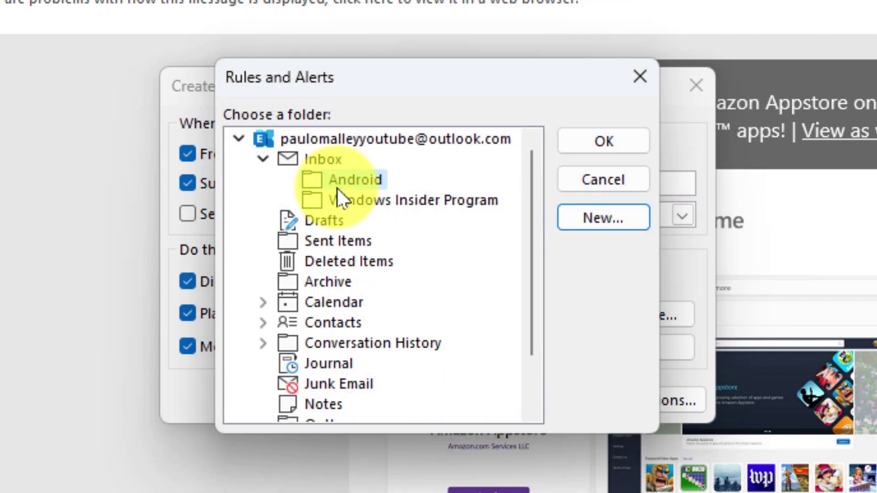
Step: Pick the Android folder, save the rule, and dismiss the success confirmation
left_click(595, 145)
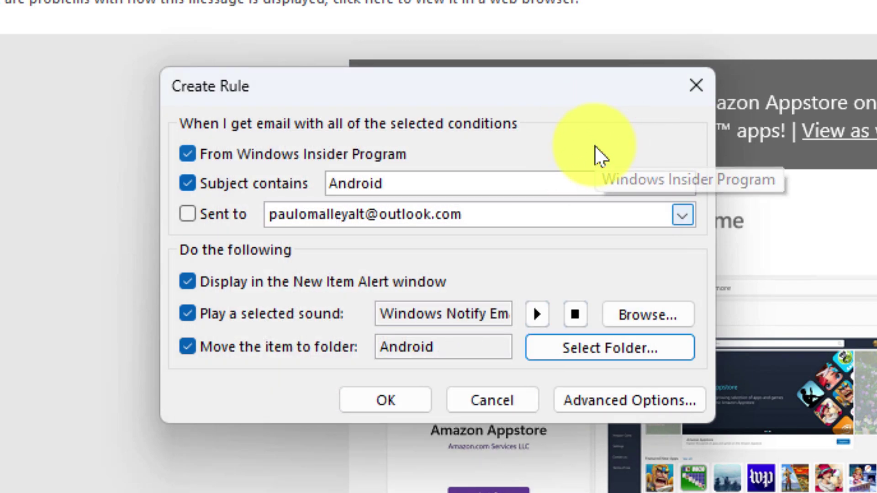
left_click(399, 403)
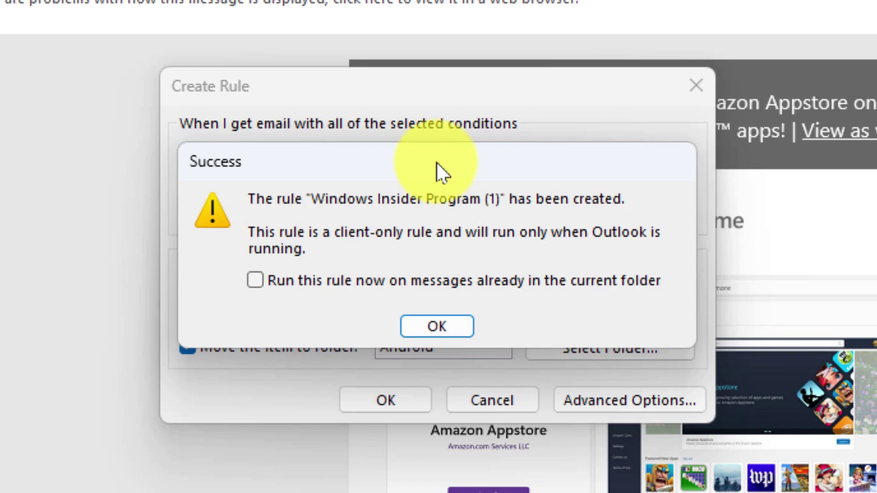
left_click_drag(437, 163, 435, 444)
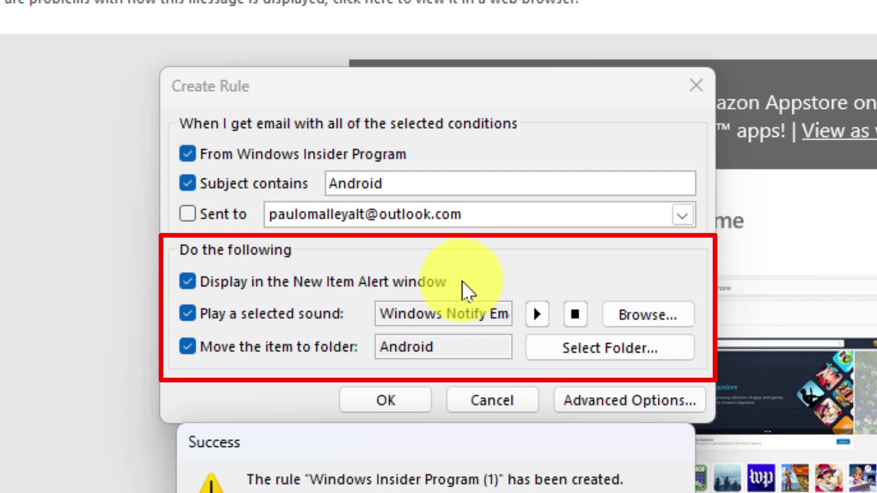
left_click_drag(441, 444, 444, 184)
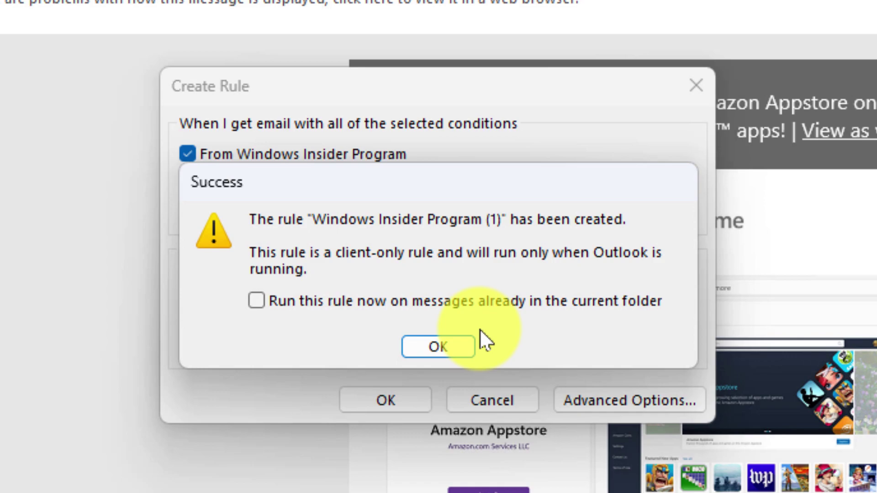
left_click(429, 348)
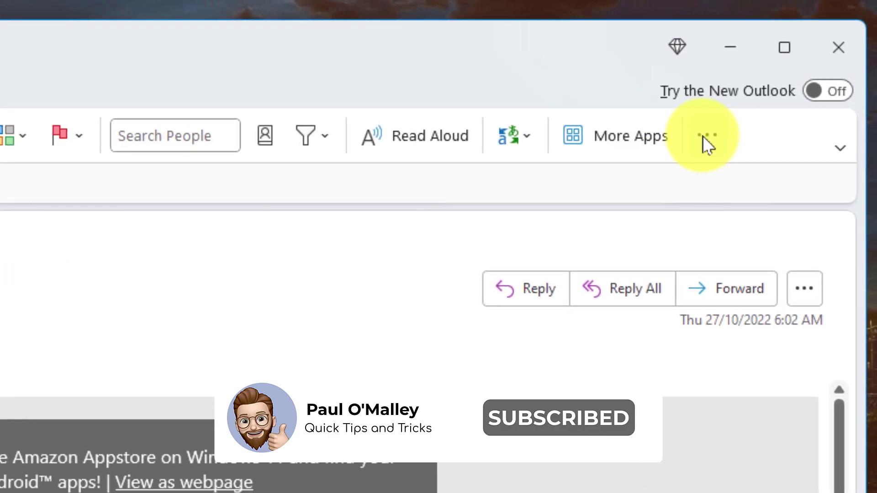
Step: Open Manage Rules & Alerts to see both Windows Insider Program rules
left_click(758, 95)
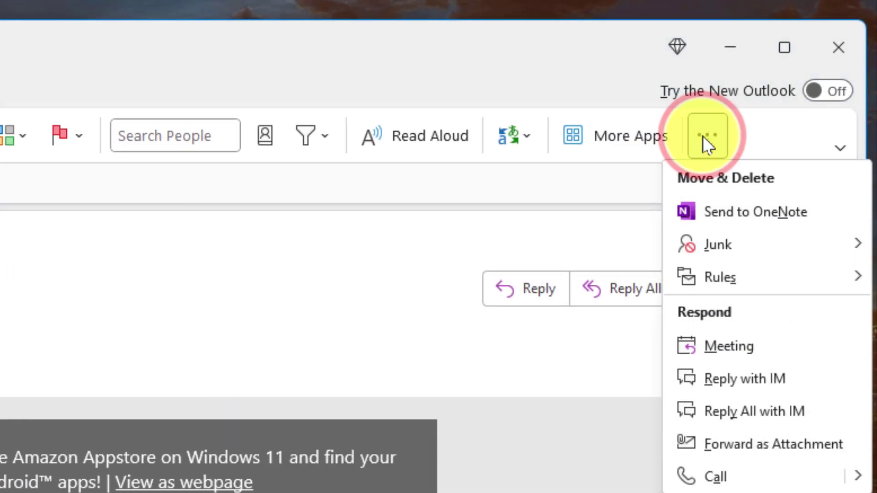
mouse_move(722, 281)
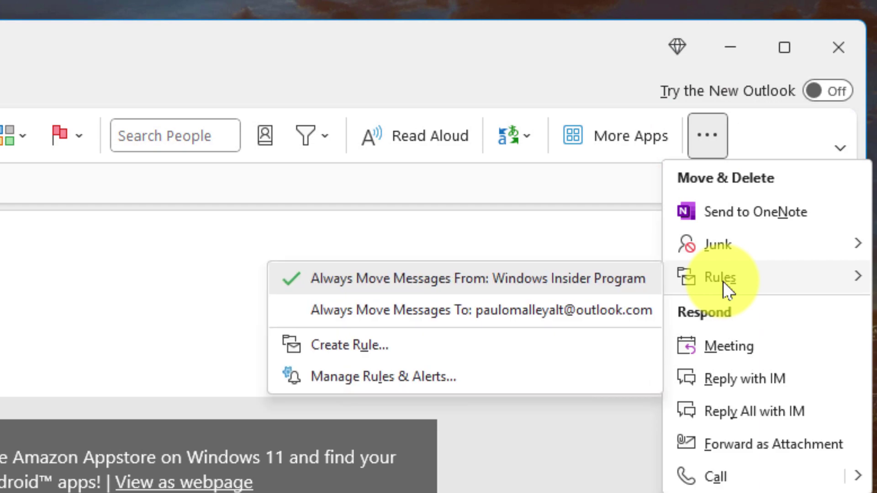
left_click(429, 377)
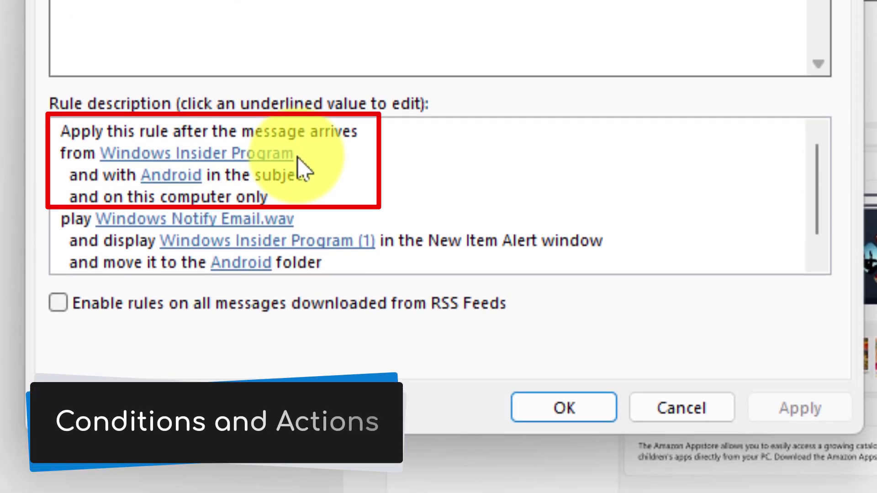
left_click(394, 244)
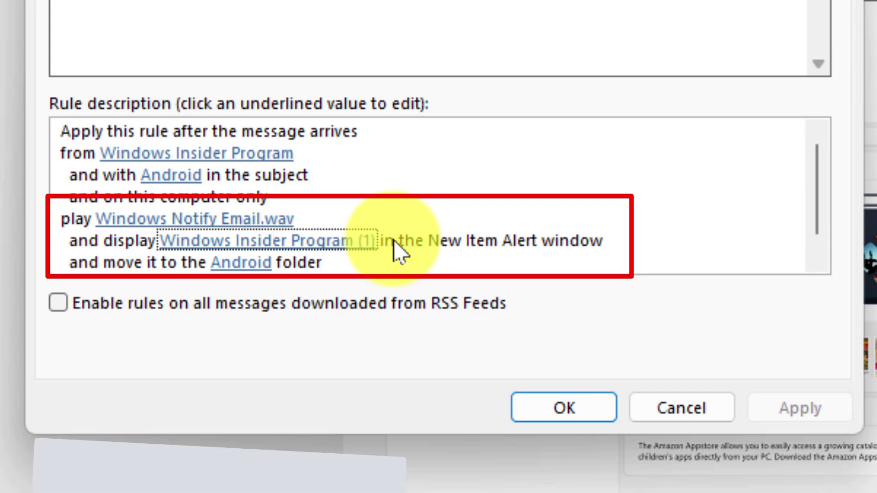
left_click(808, 193)
left_click_drag(811, 201, 812, 231)
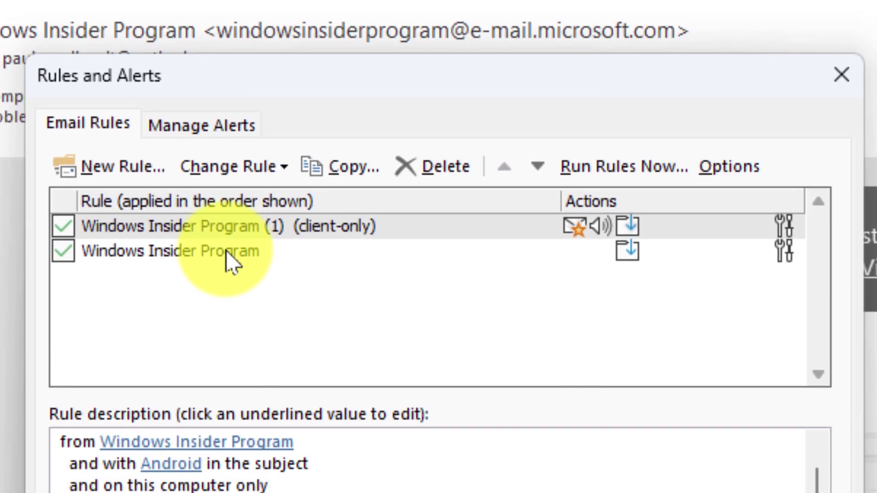
left_click(232, 262)
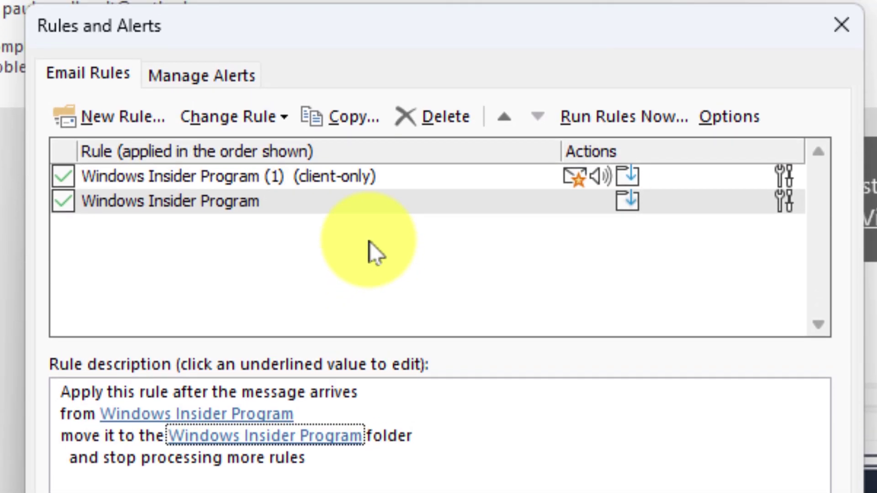
left_click(373, 251)
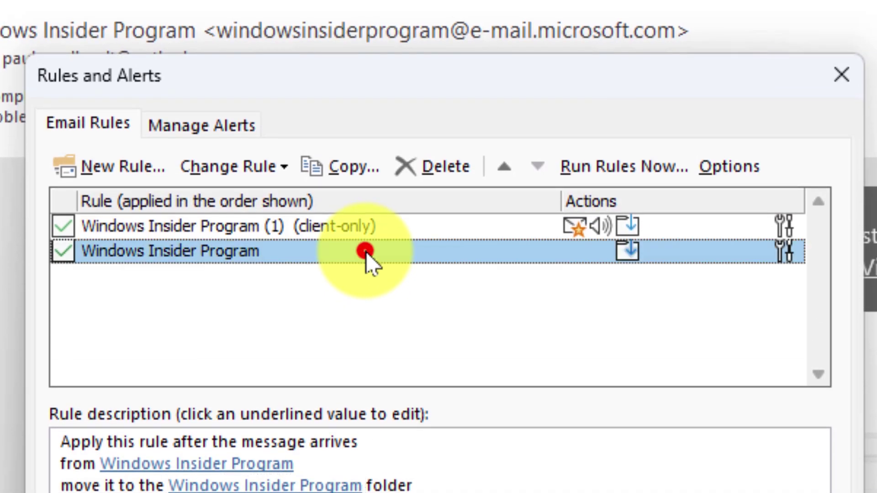
left_click(508, 167)
left_click(433, 251)
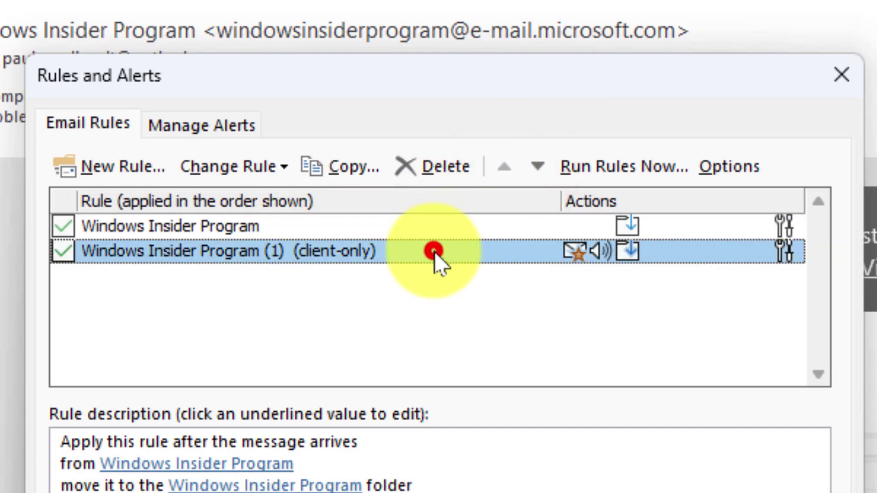
left_click(506, 169)
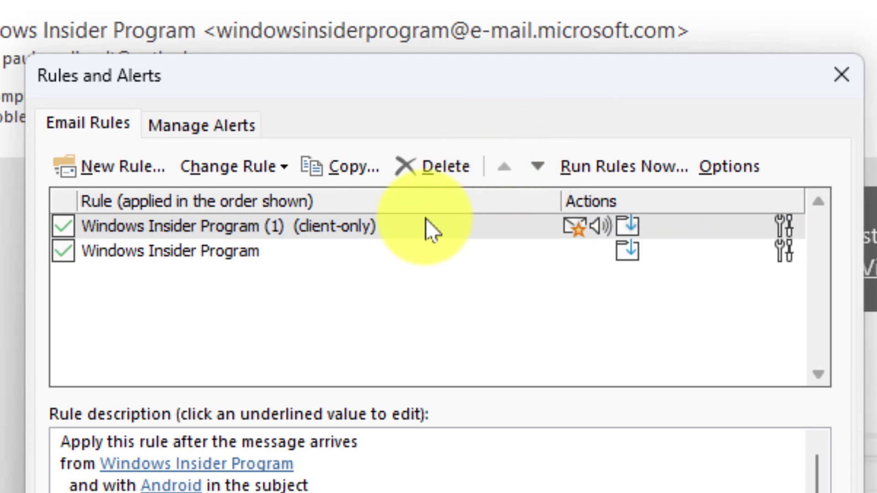
left_click(412, 227)
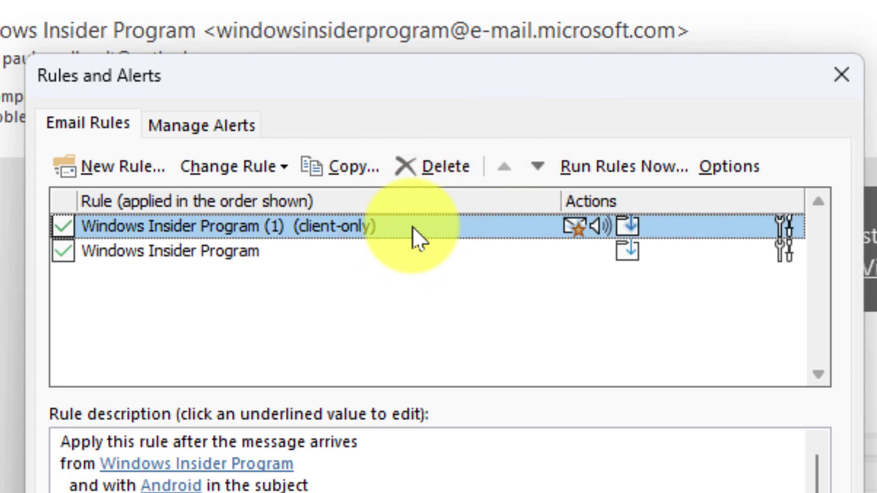
Step: Change 'Windows Insider Program (1)' to drop the sound and mark mail as high importance
left_click(288, 173)
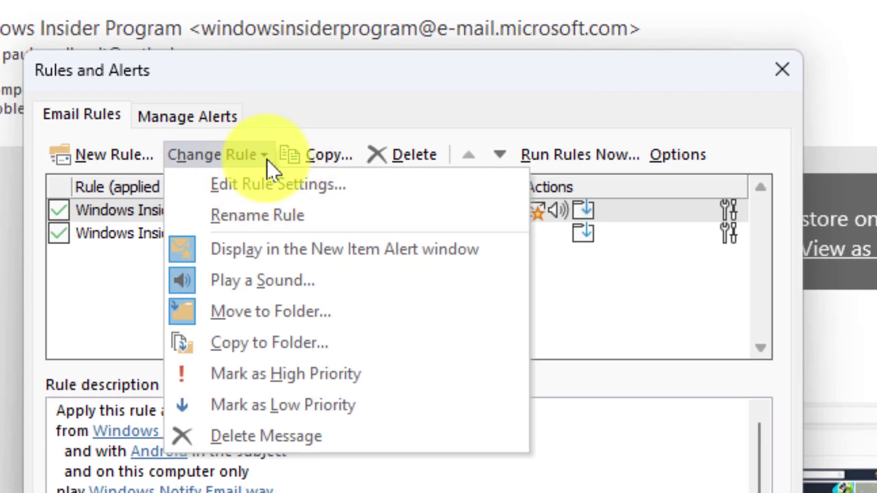
left_click(267, 159)
left_click(257, 151)
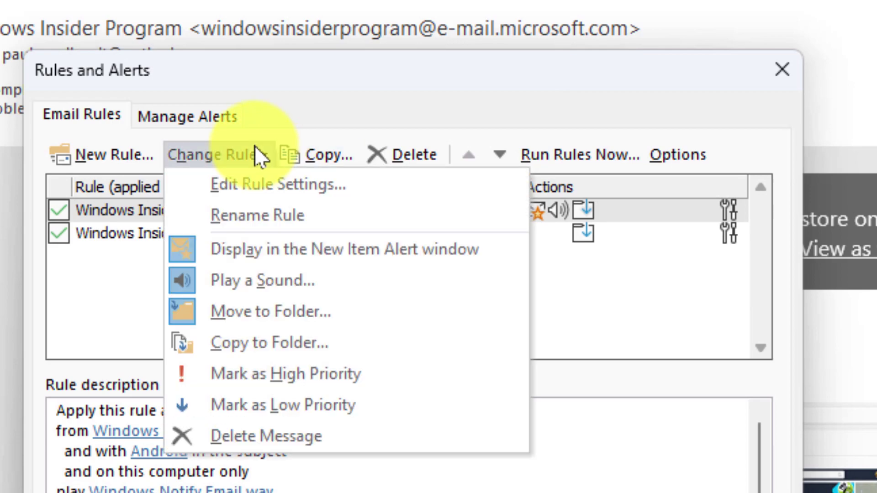
left_click(271, 282)
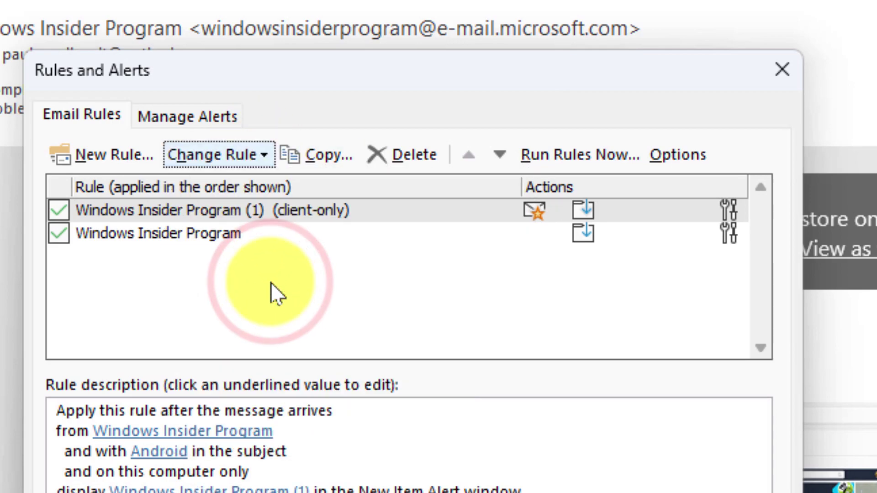
left_click(262, 151)
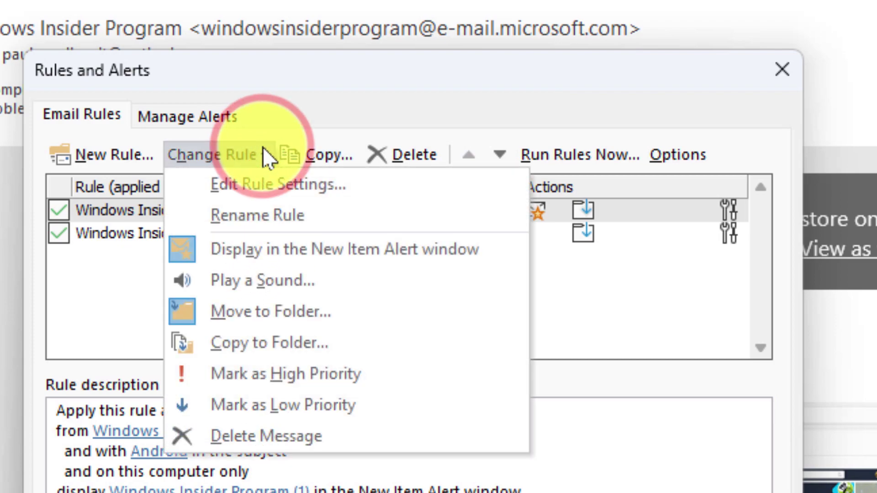
left_click(288, 372)
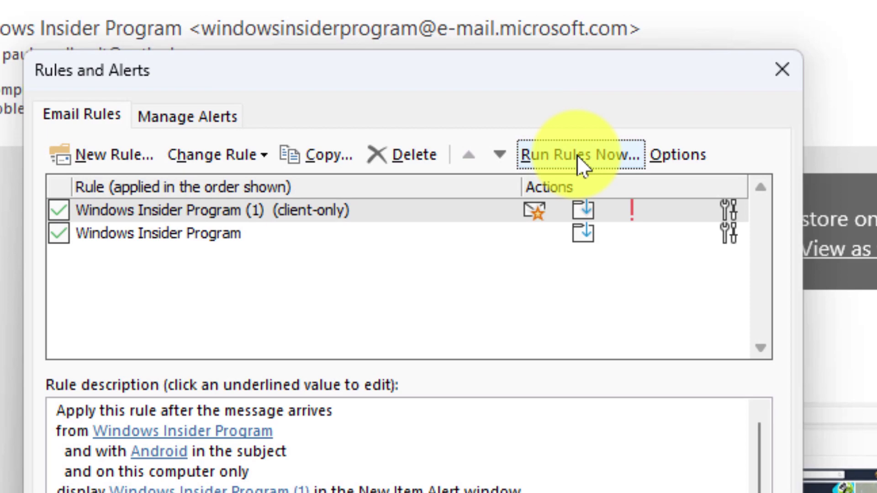
Step: Run the Android rule on existing messages, moving 'Get Android™ apps on Windows 11' out, and confirm Rules and Alerts
left_click(577, 155)
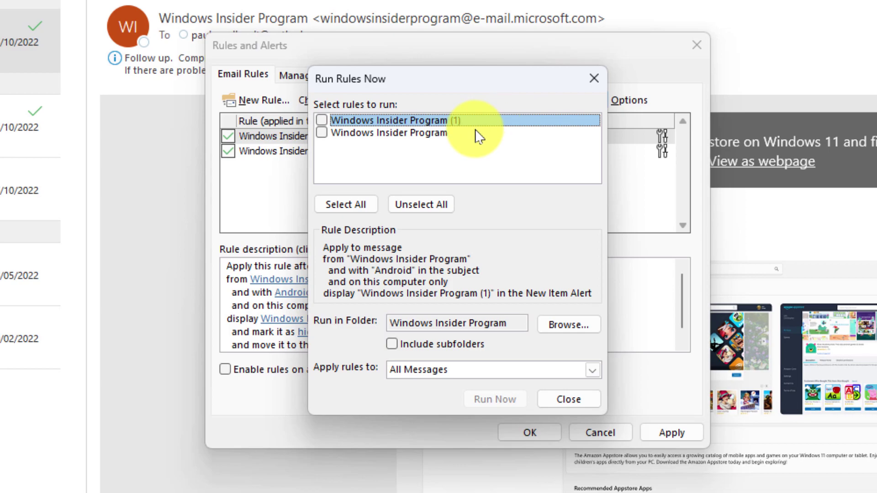
left_click(322, 120)
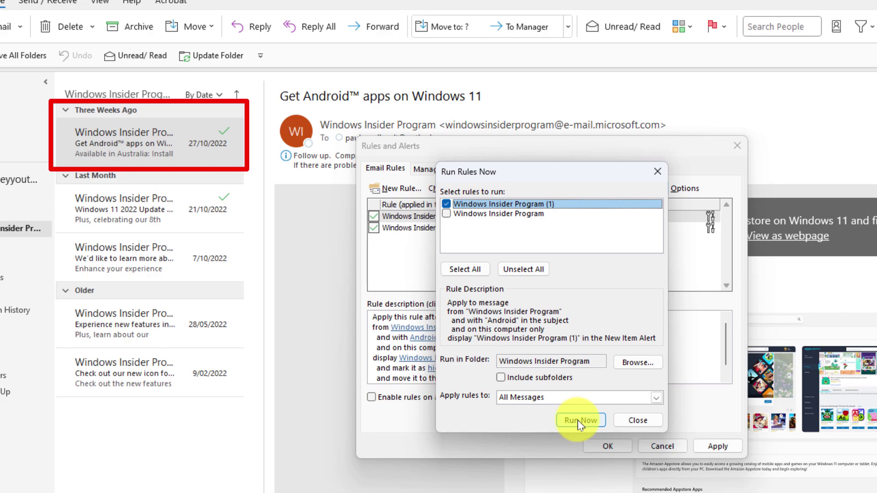
left_click(579, 421)
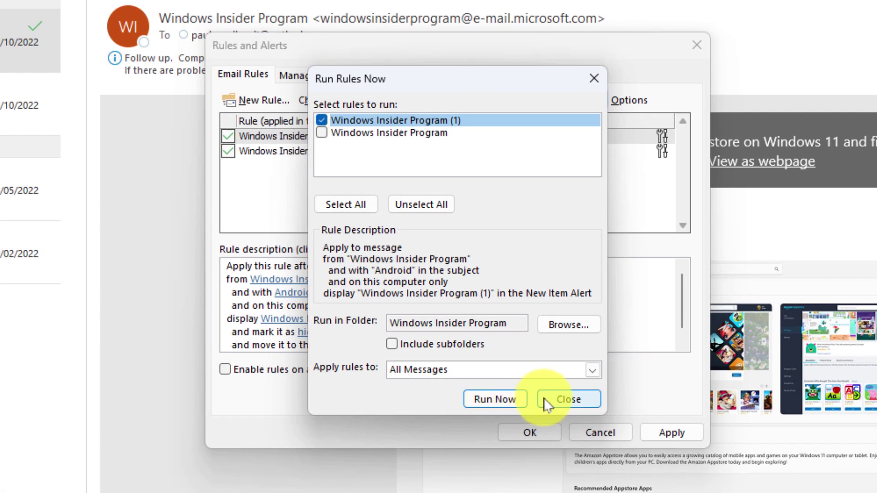
left_click(629, 420)
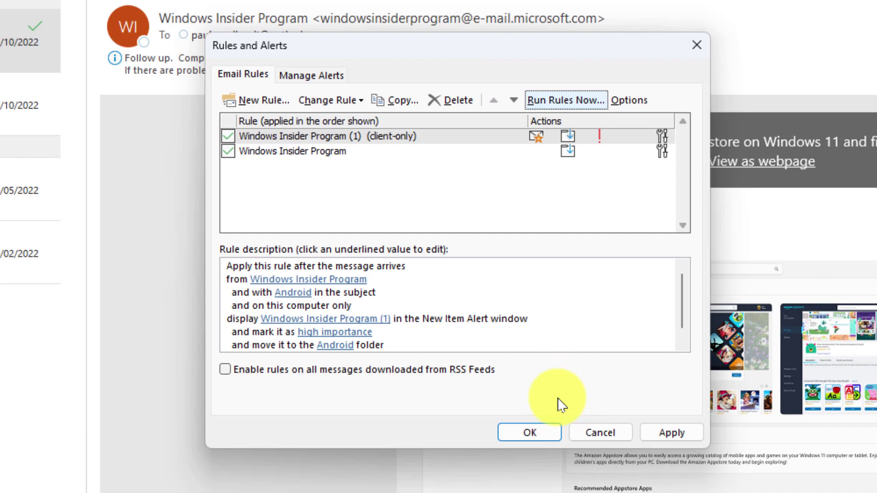
left_click(522, 425)
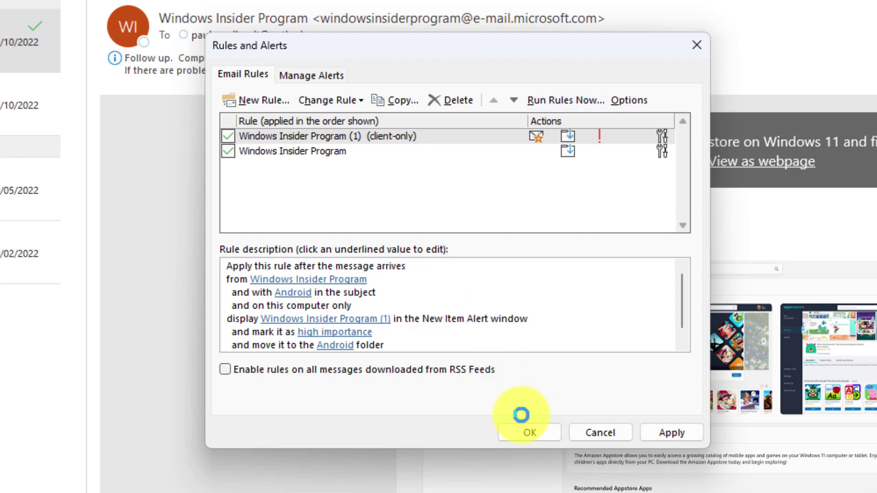
Step: Close the remaining rules settings and minimize Outlook to reveal the desktop
left_click(529, 433)
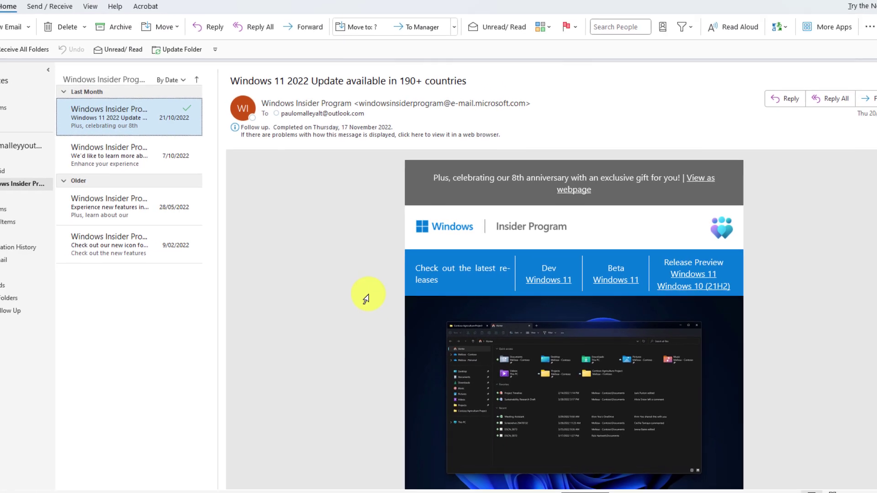
left_click(840, 7)
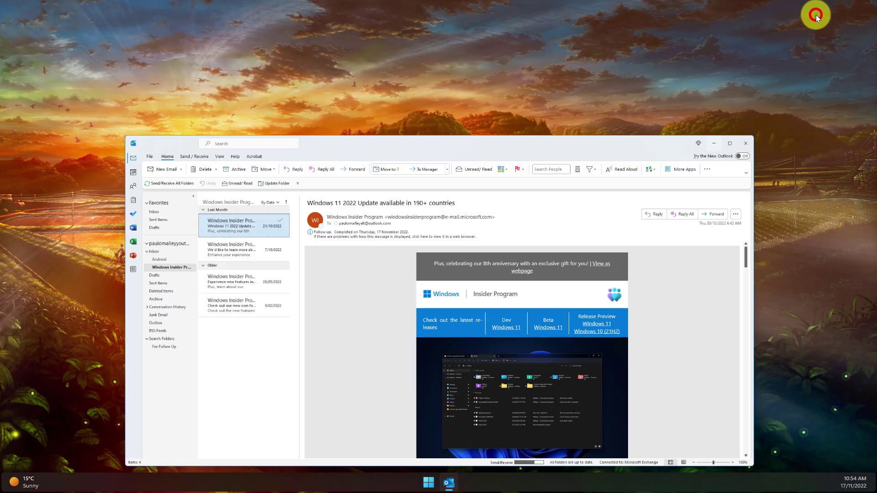